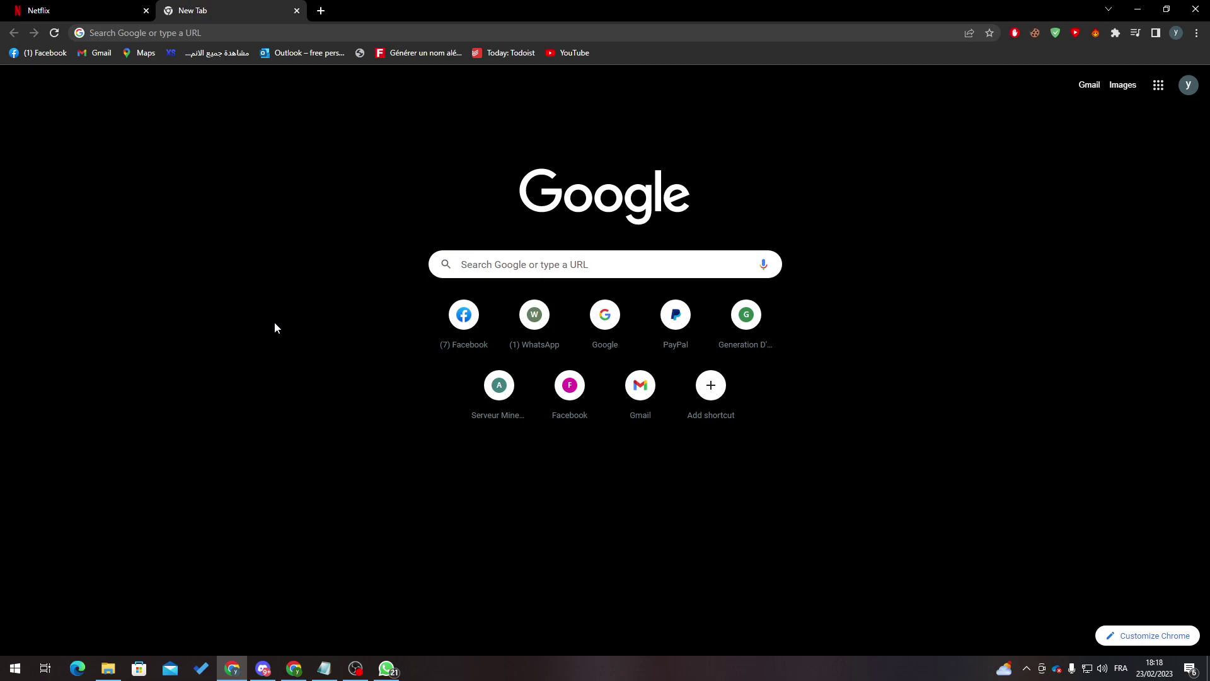
- Search Google for 'hostinger' and open the Hostinger website from the results
click(219, 33)
text(hostinger)
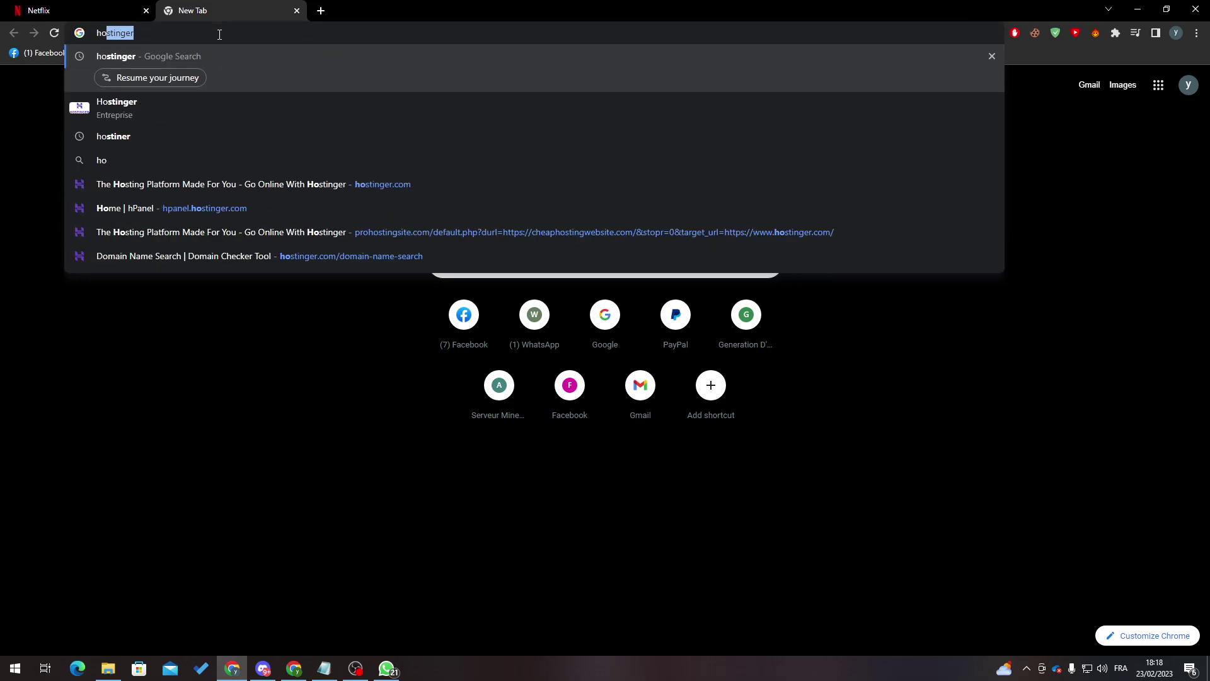
key(Return)
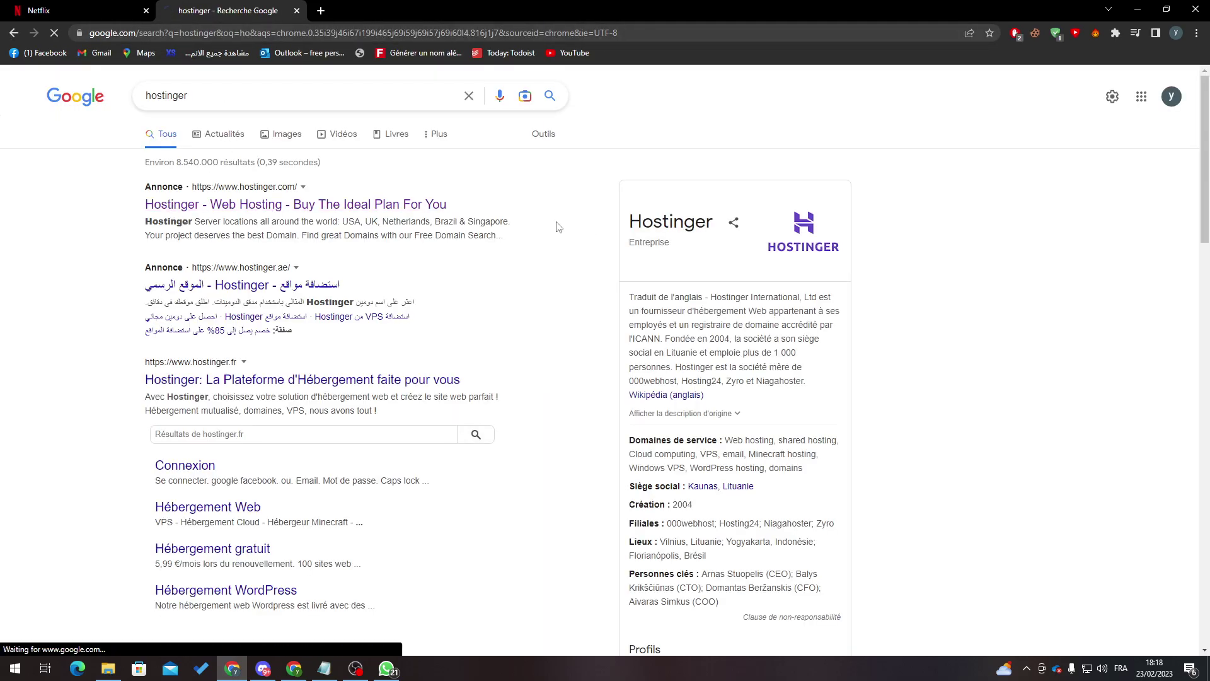
click(275, 203)
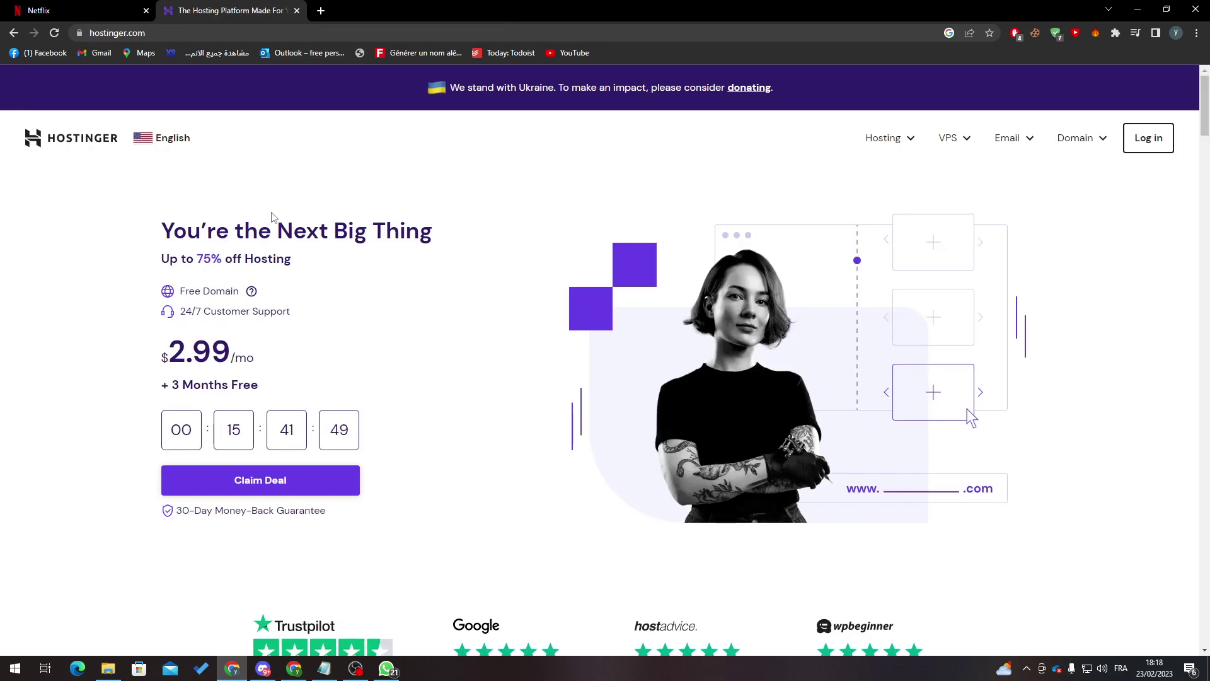
- Log in to Hostinger and open the mienerva.com domain overview
click(1148, 138)
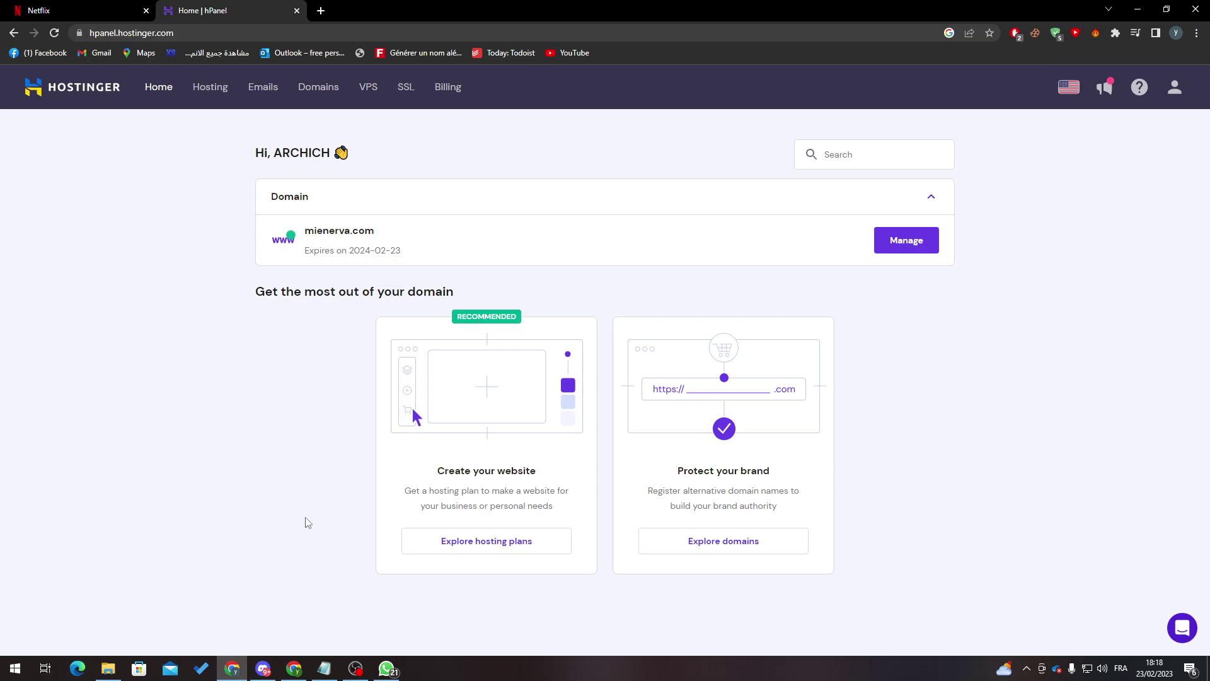
click(924, 243)
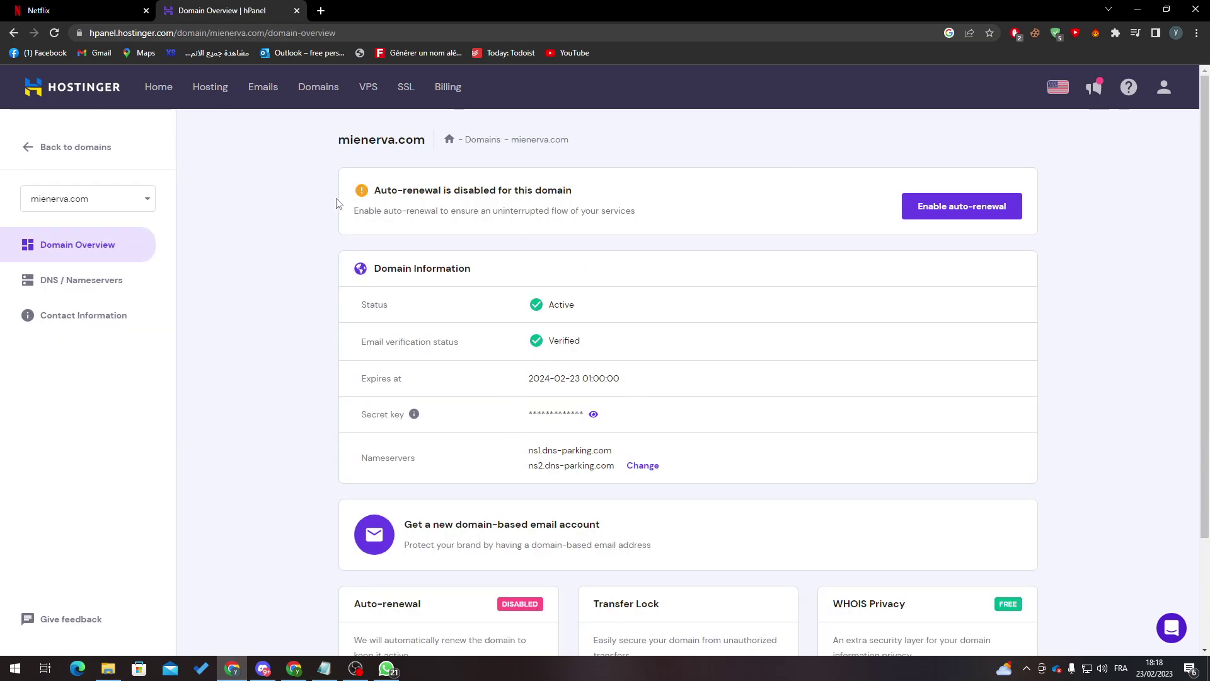
scroll(1097, 557, down, 2)
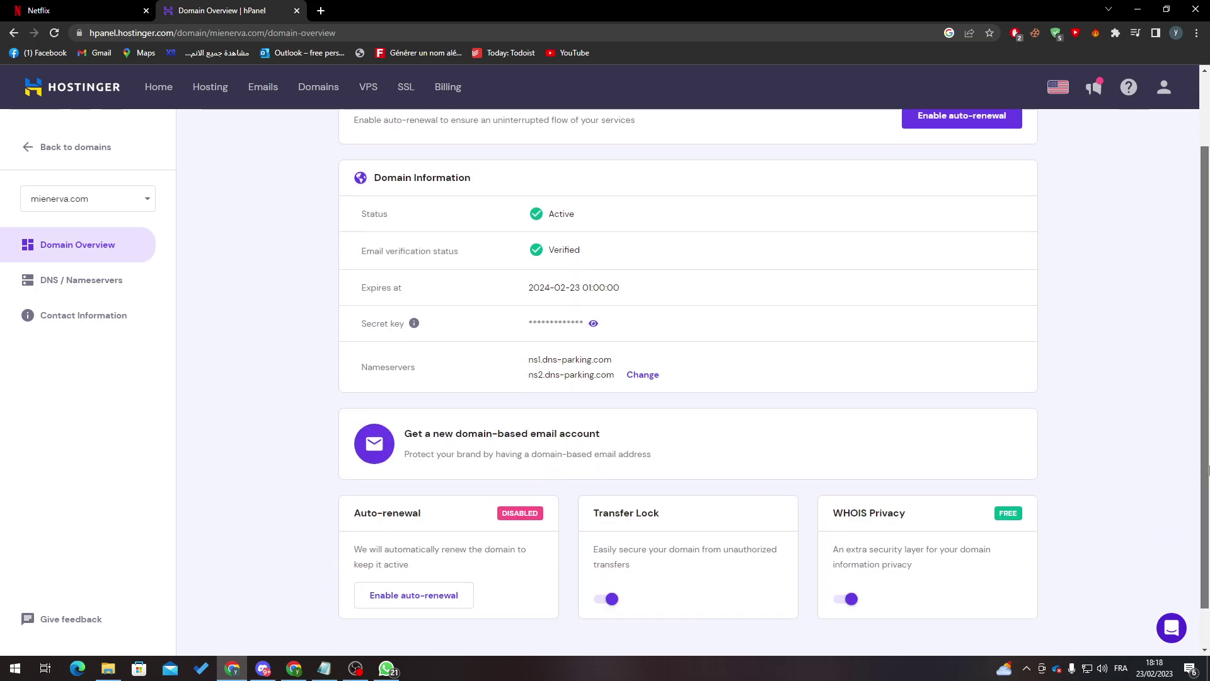
scroll(1096, 558, down, 1)
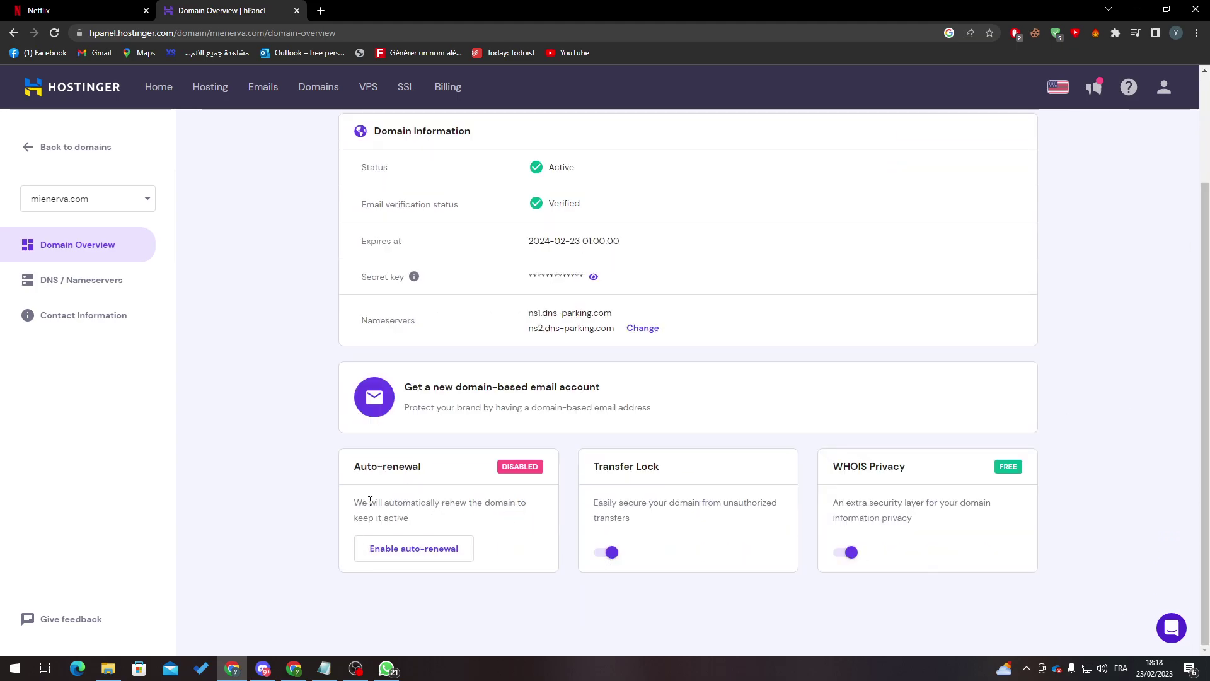
- Toggle auto-renewal on and then off, confirming the disable despite the warnings
click(414, 549)
click(413, 548)
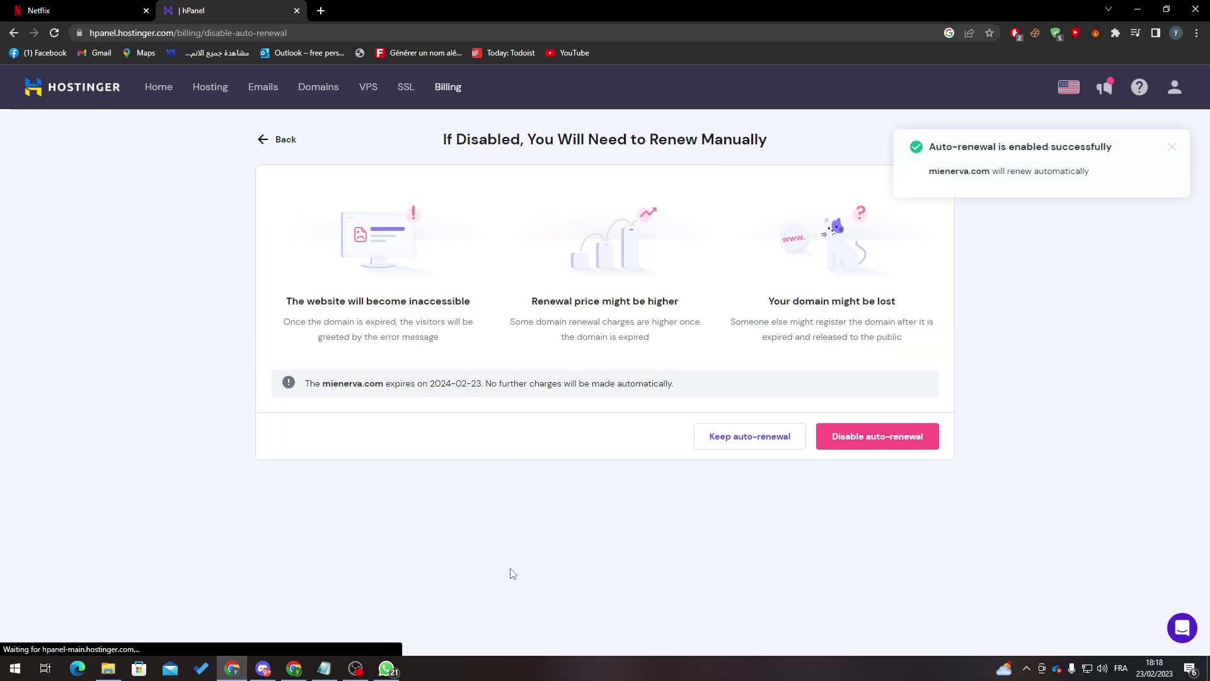
click(890, 437)
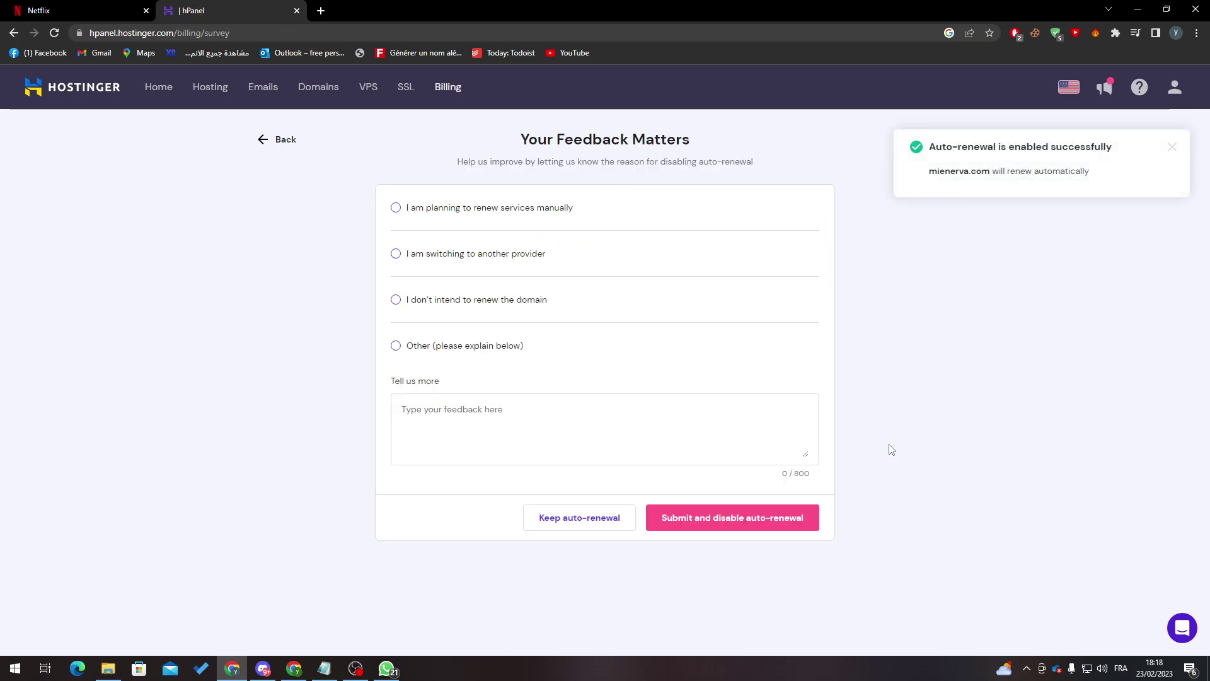
- Try several survey reasons, settling on changing provider because the renewal price is too high
click(453, 344)
right_click(726, 526)
click(703, 527)
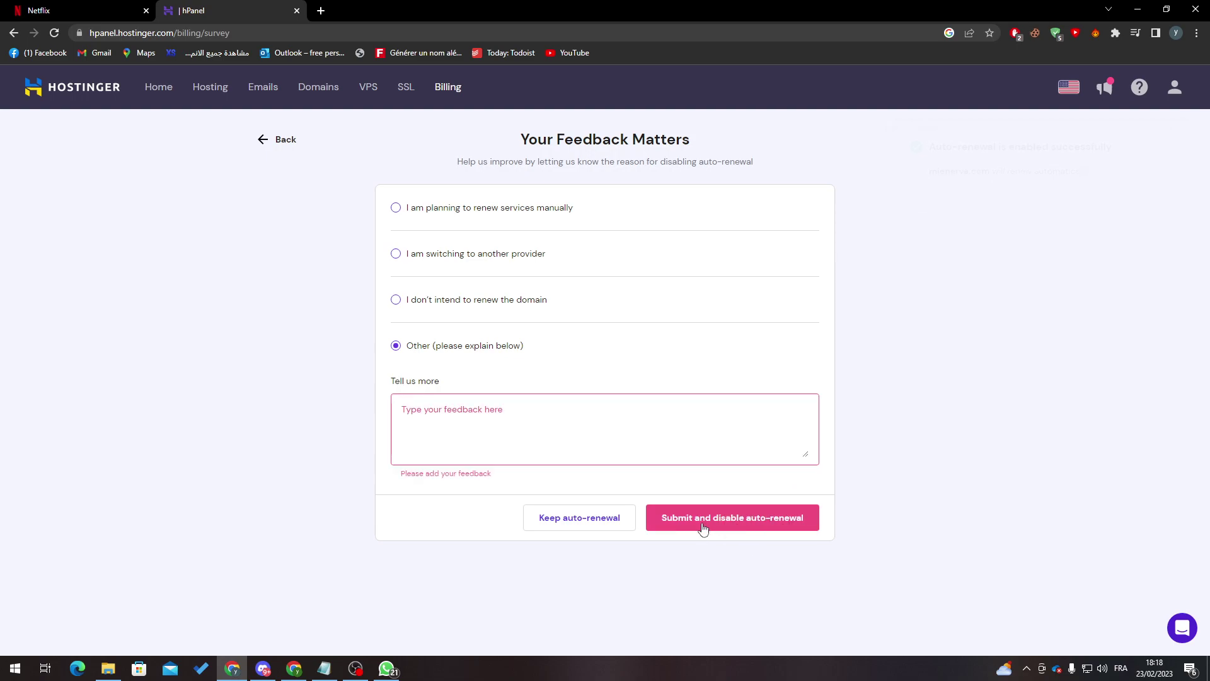
click(430, 283)
click(438, 306)
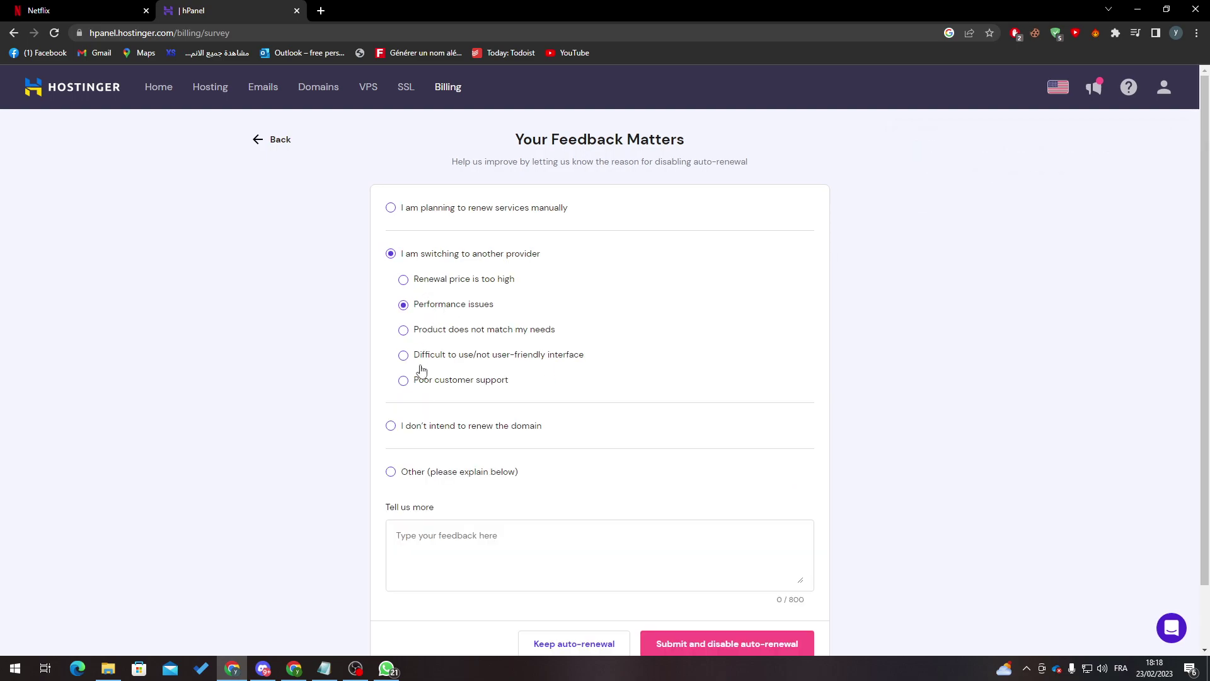
click(436, 428)
click(406, 255)
click(425, 280)
- Submit the survey to turn off auto-renewal for mienerva.com
click(726, 643)
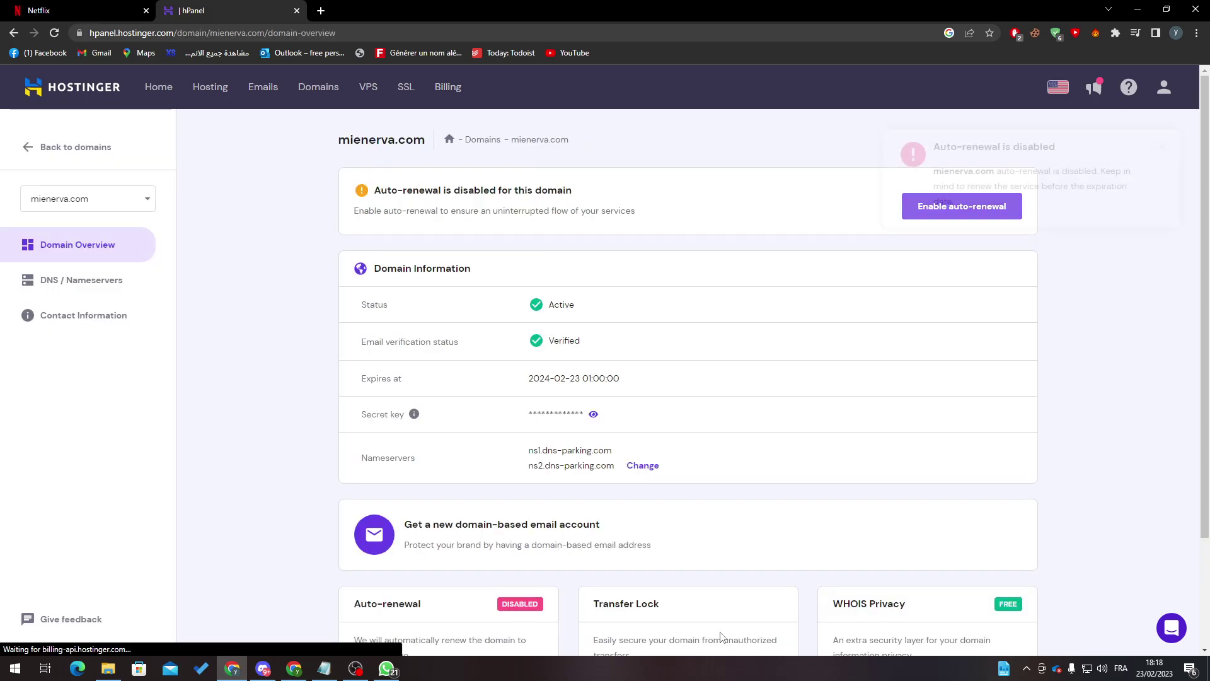
scroll(1063, 330, down, 3)
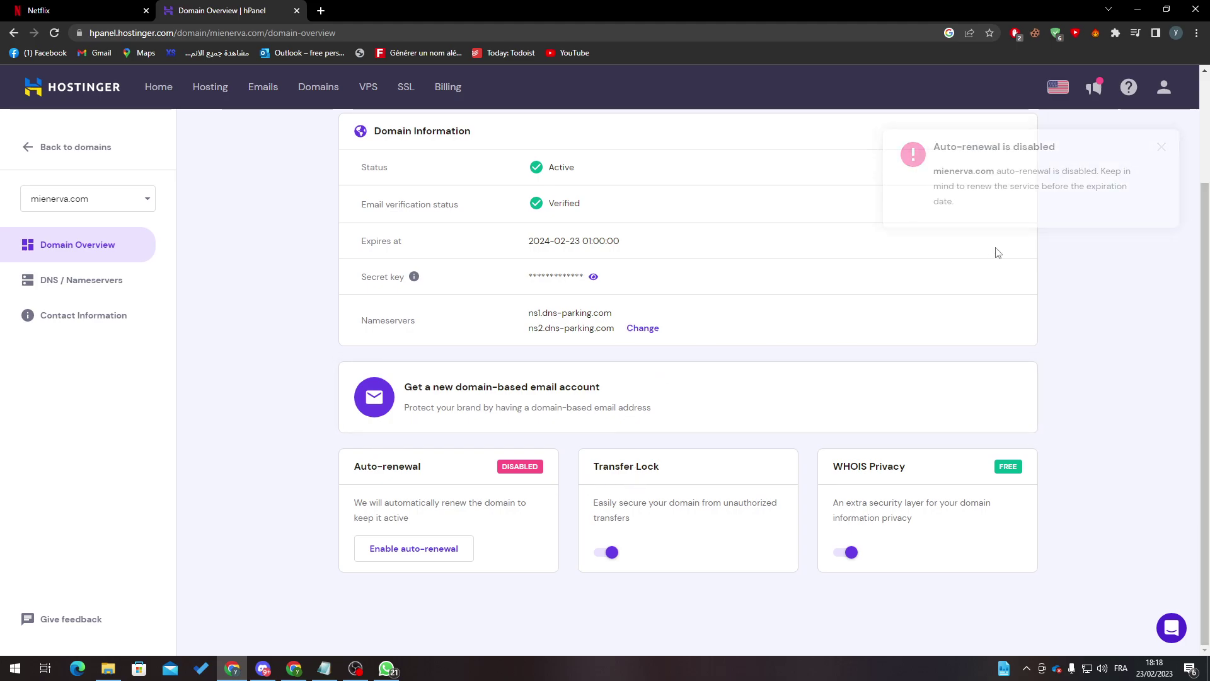
scroll(1041, 255, up, 1)
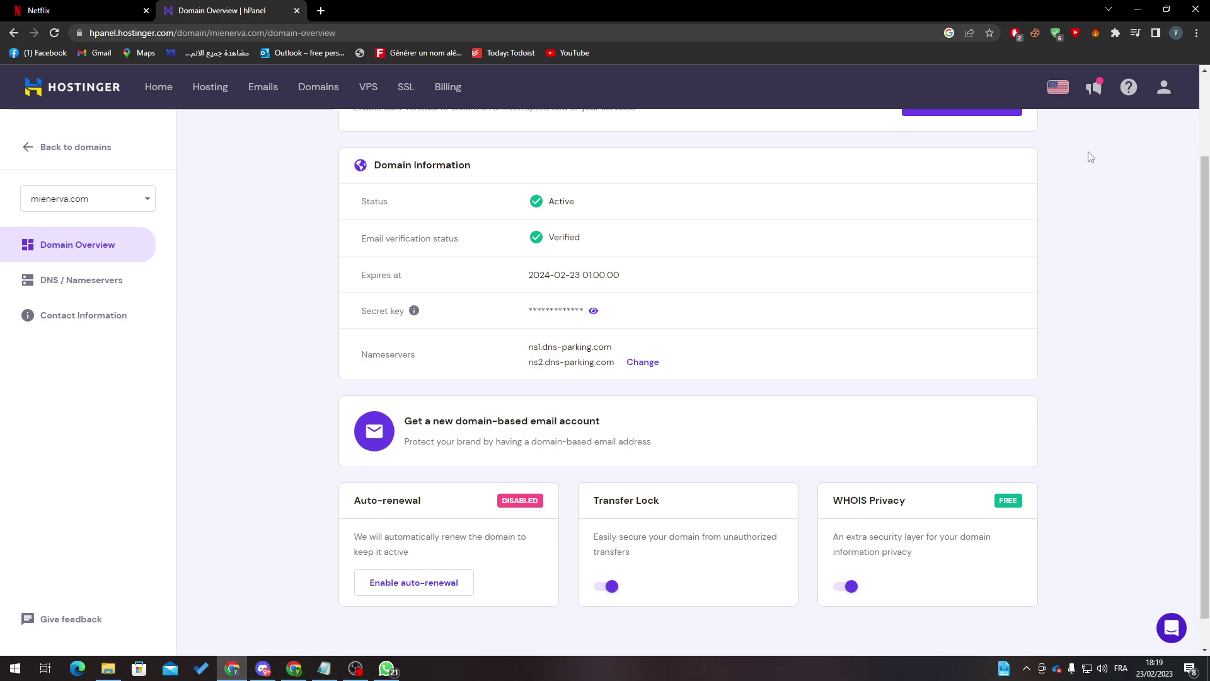
- From the account menu's Get Help, open the email form for the Payments & Refunds refund topic
click(1162, 91)
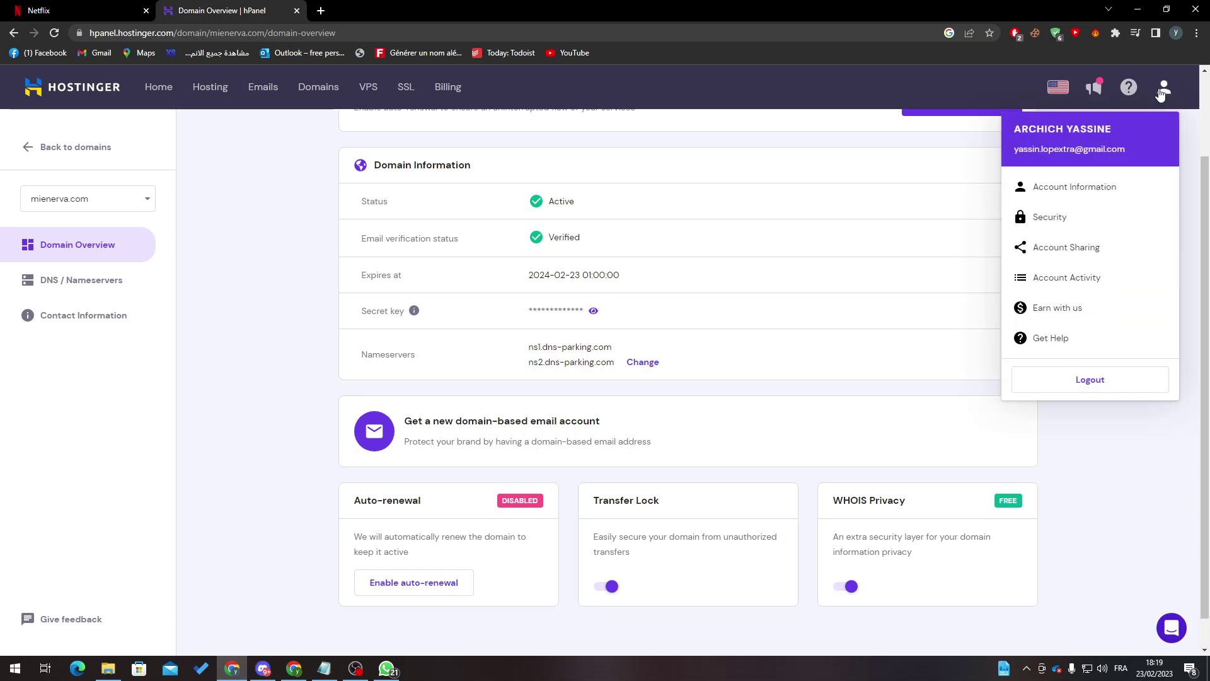
click(1128, 88)
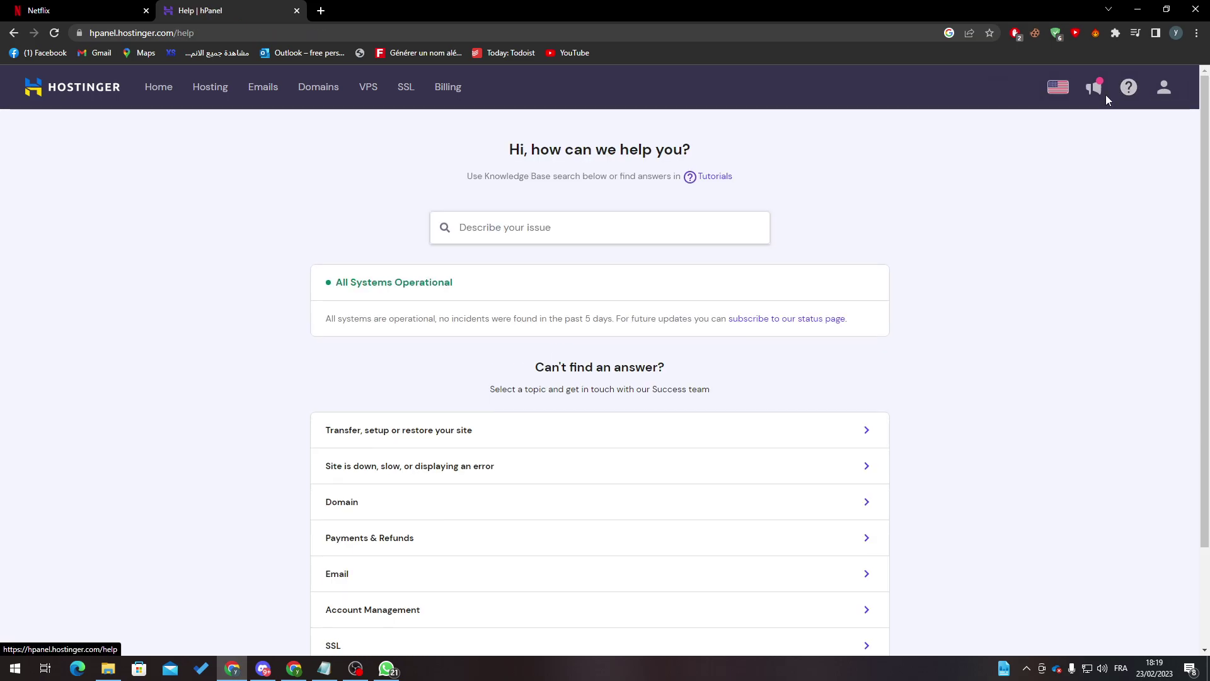
scroll(1166, 239, down, 2)
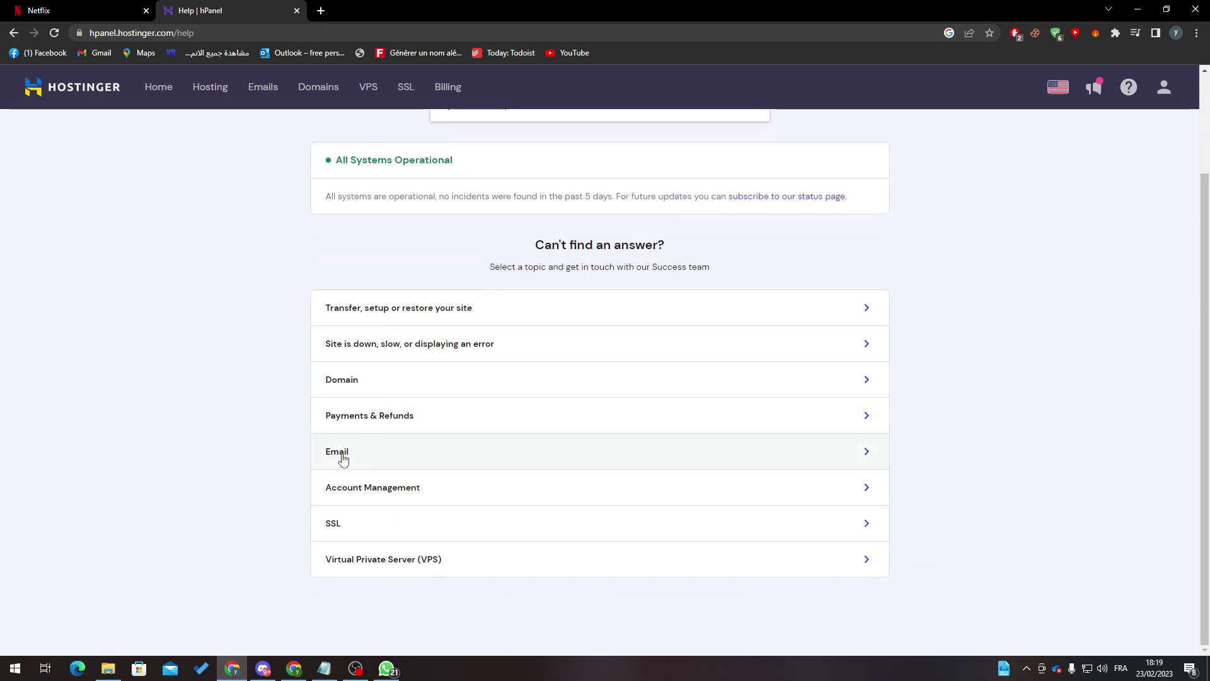
click(382, 419)
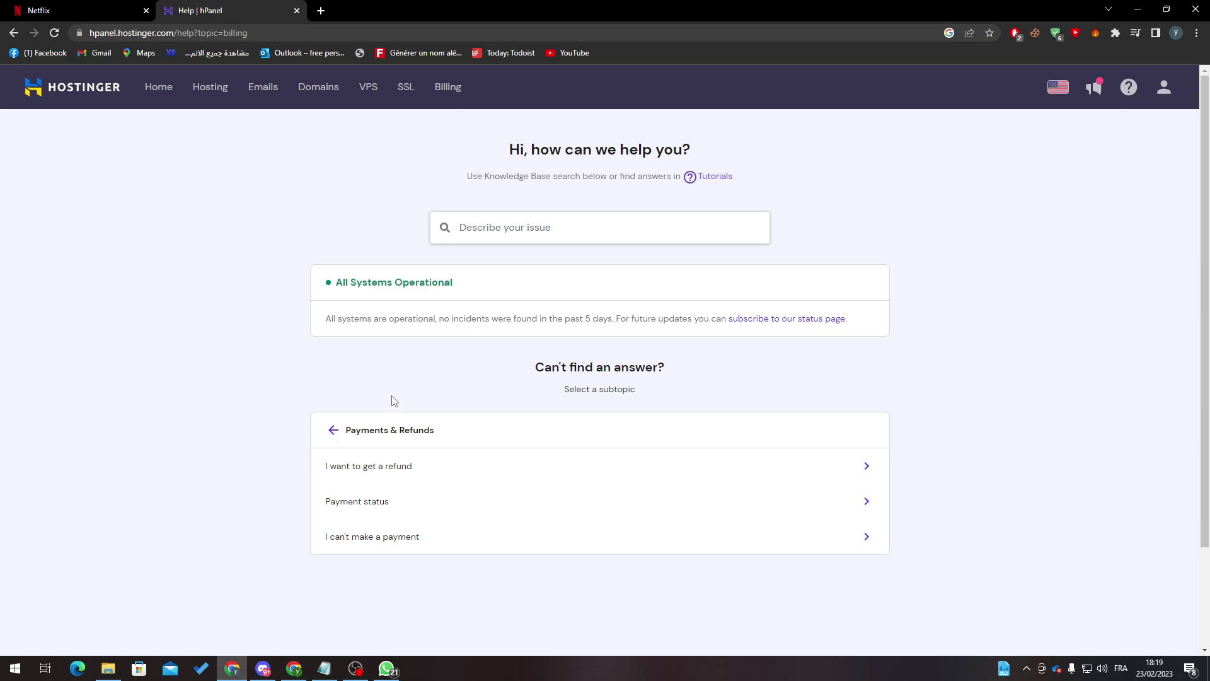
click(370, 467)
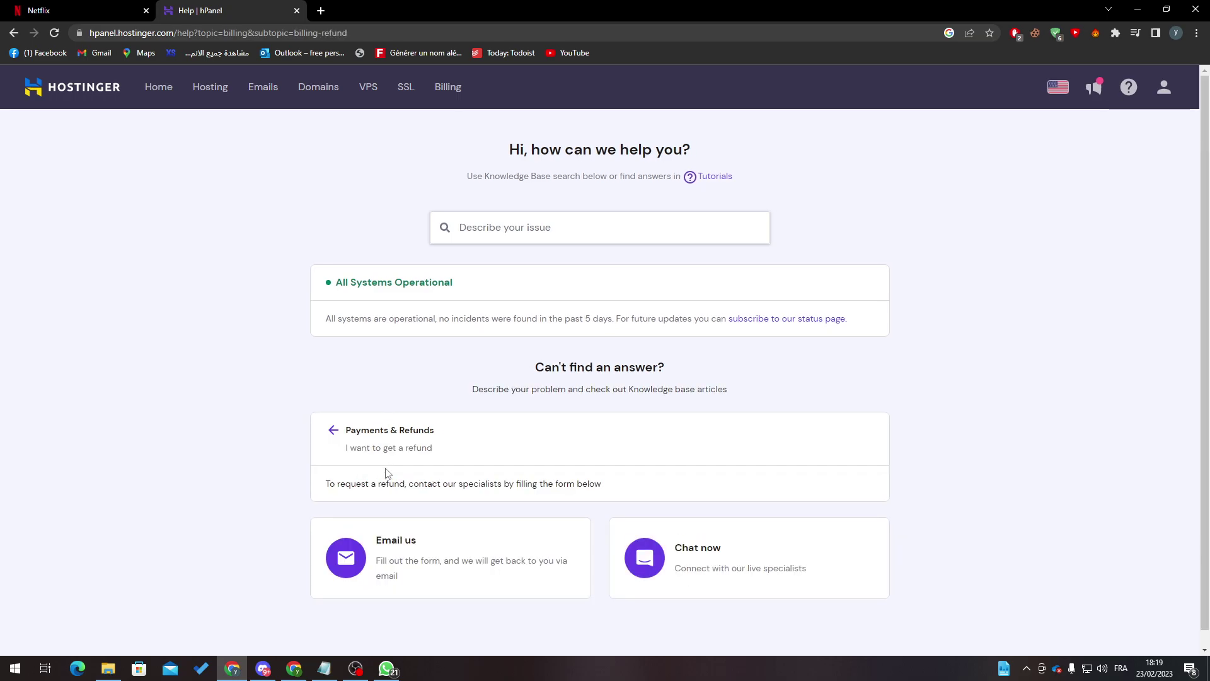
click(383, 565)
scroll(600, 378, down, 2)
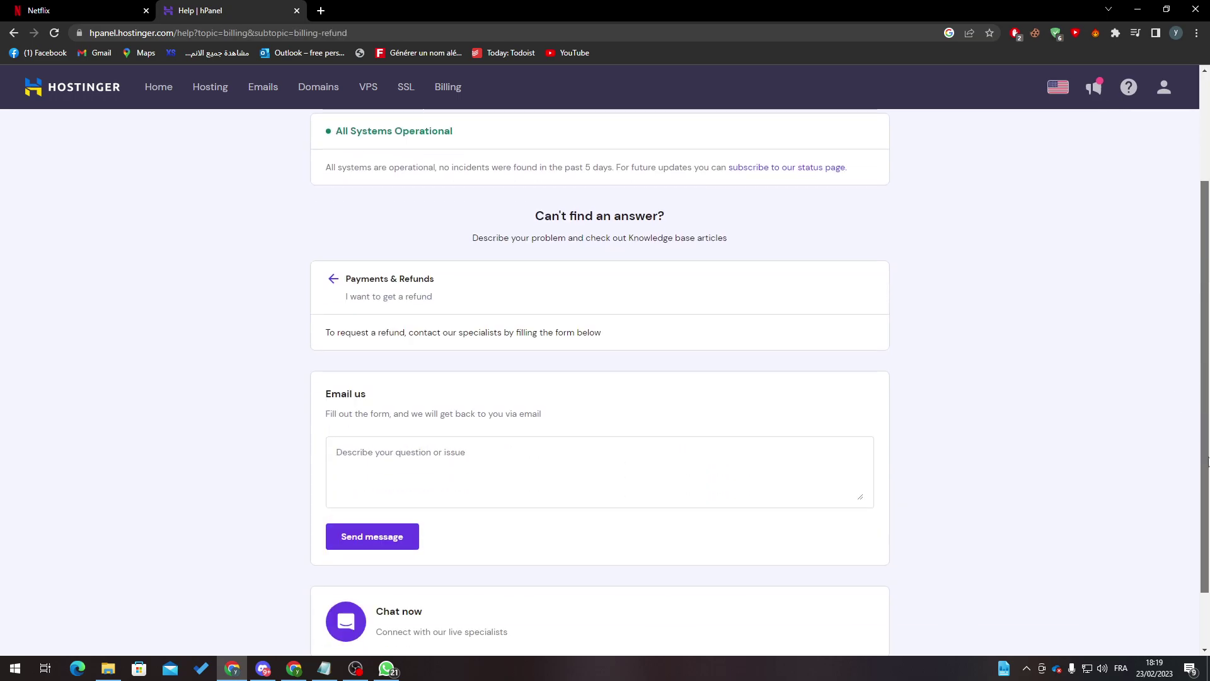
drag(1205, 461, 1205, 515)
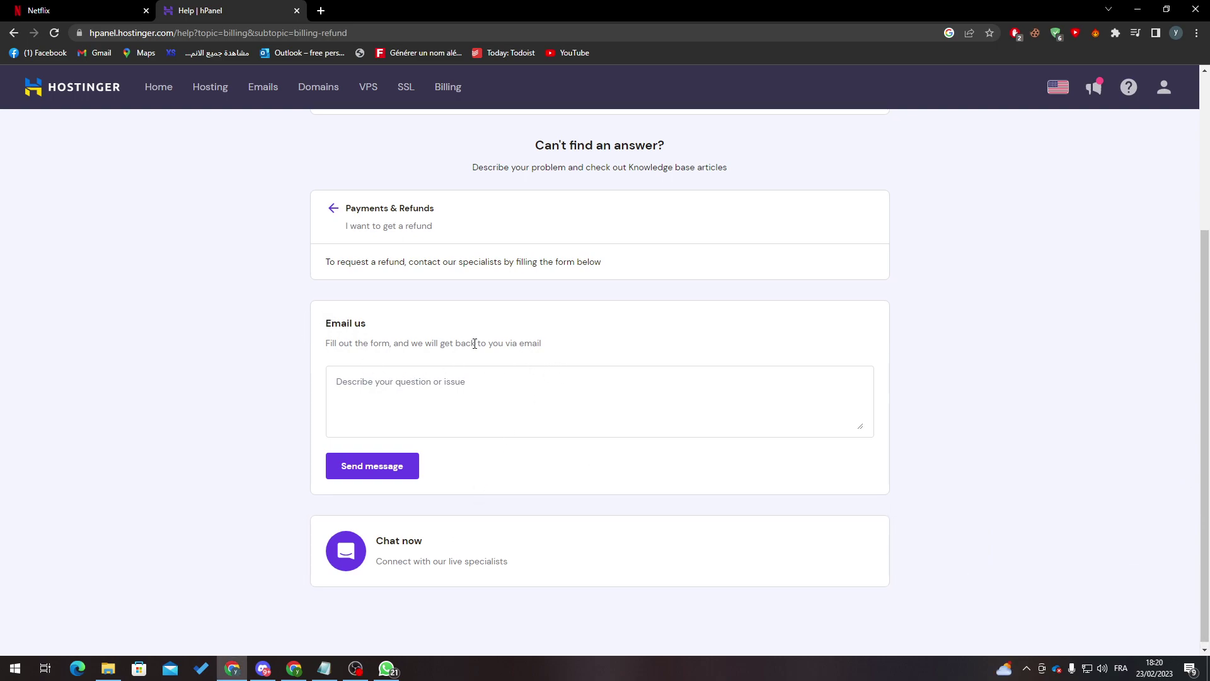
click(415, 383)
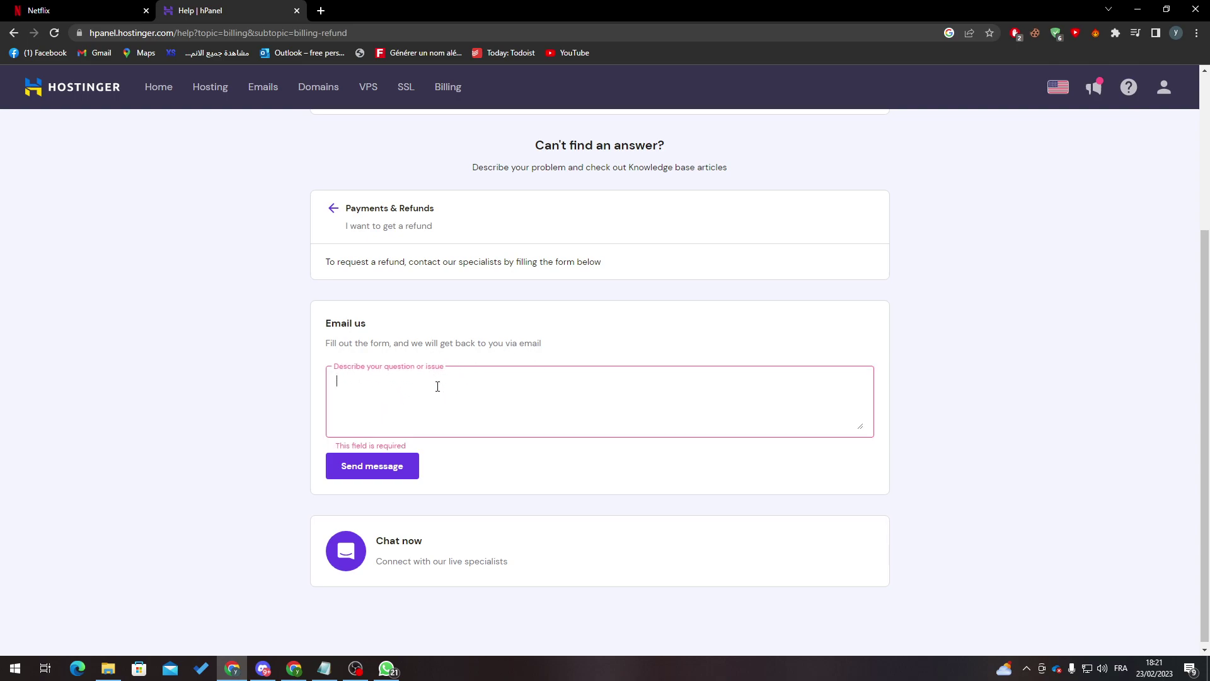
text(eazehzajkehazejkazhekja)
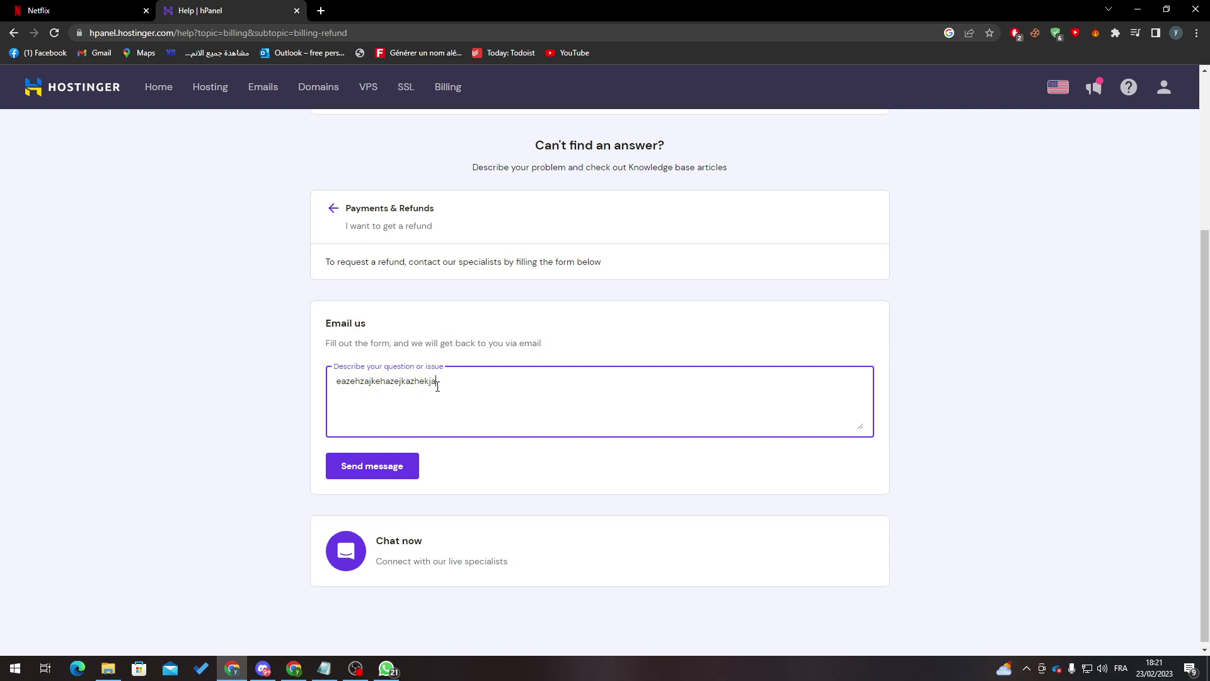
key(ctrl+a)
key(BackSpace)
text(i)
text( my )
text(site )
text(m)
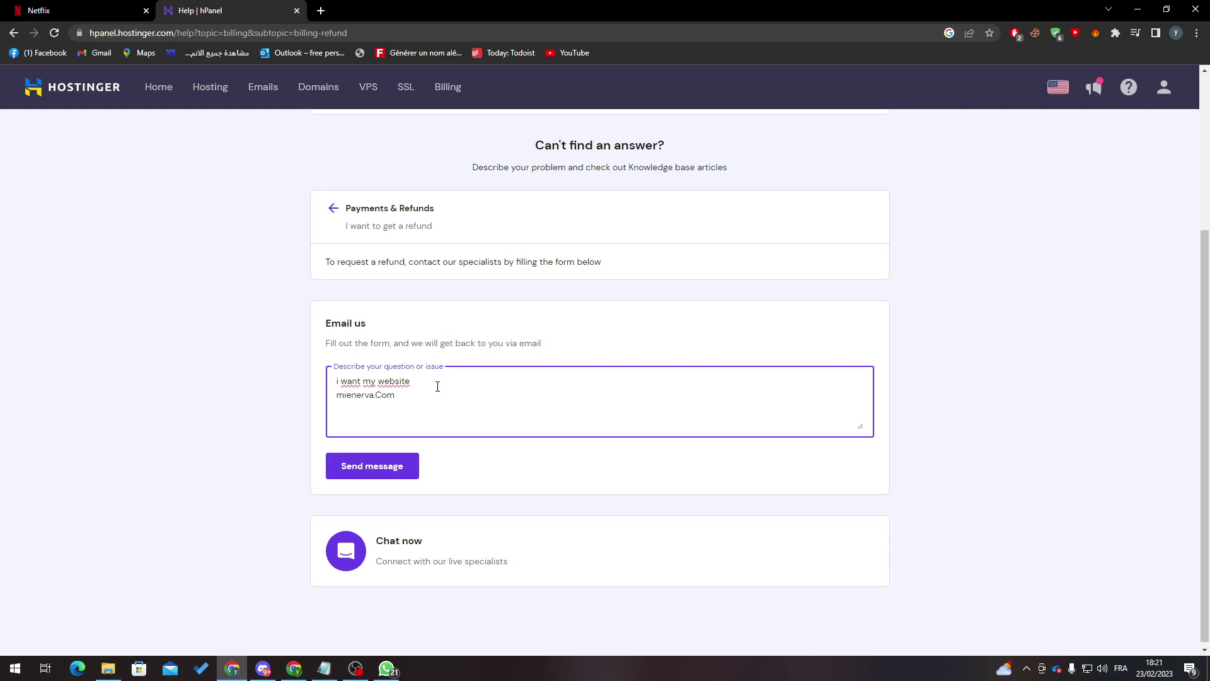
key(ctrl+shift+Left)
key(ctrl+shift+Left)
key(BackSpace)
key(ctrl+a)
key(BackSpace)
click(606, 615)
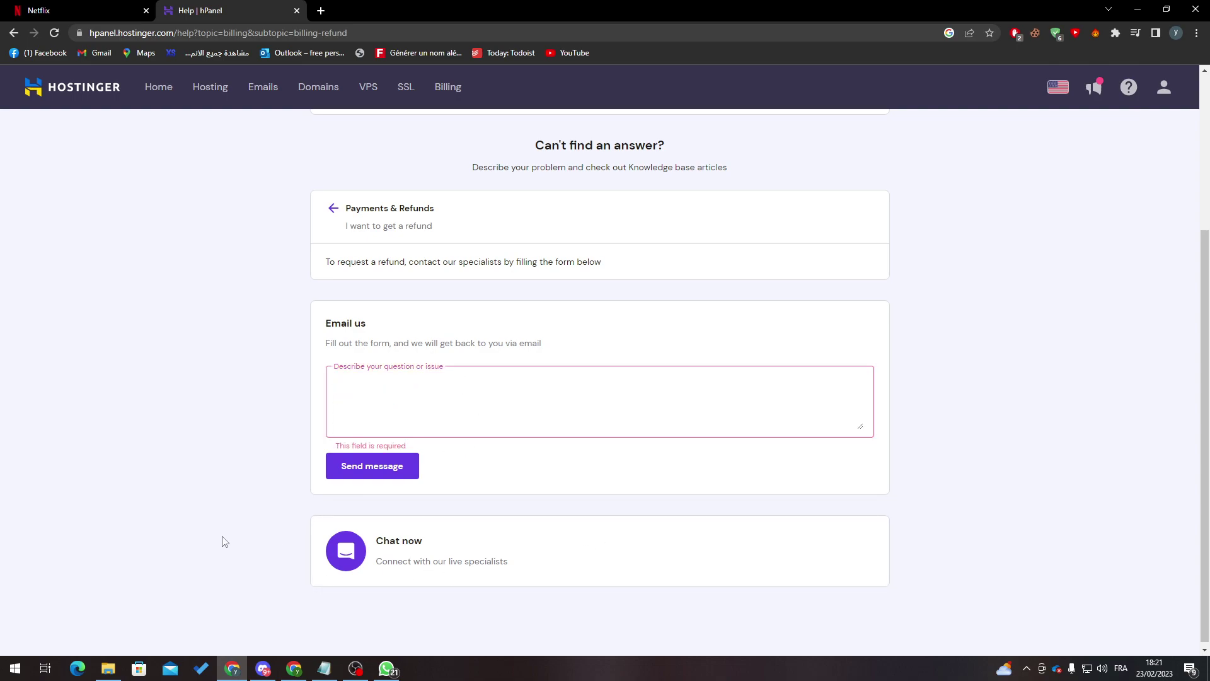